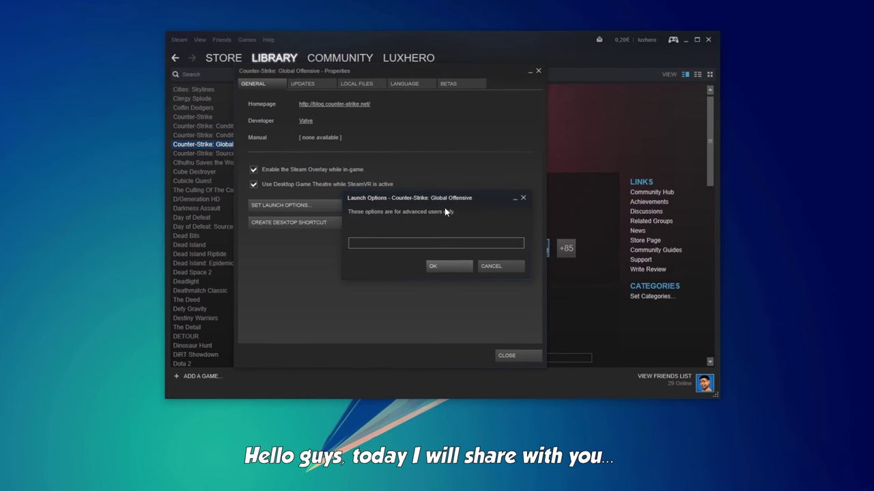
# Step: Enter the launch options +fps_max 0 +cl_showfps 1 +cl_interp 0 +rate 12800 +cl_updaterate 128 +cl_forcepreload 1 -refresh 144
pyautogui.write('+fps_max 0 +cl_sh')
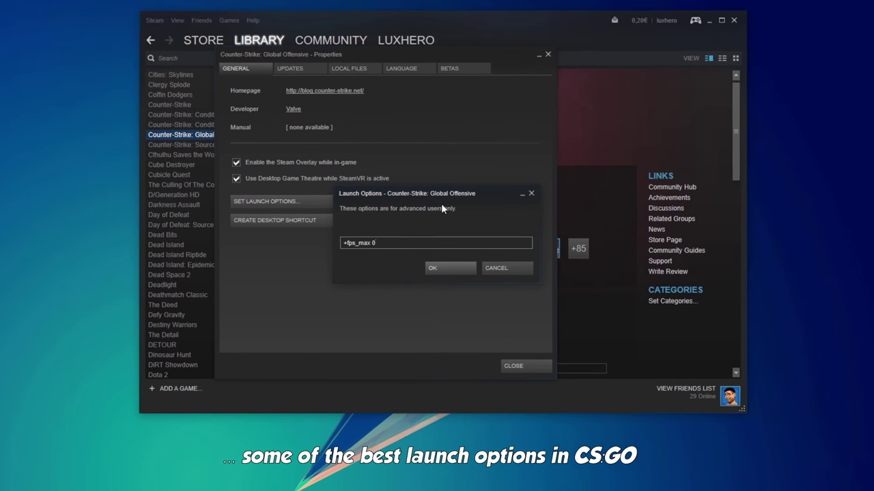
pyautogui.write('owfps 1 +cl_interp 0')
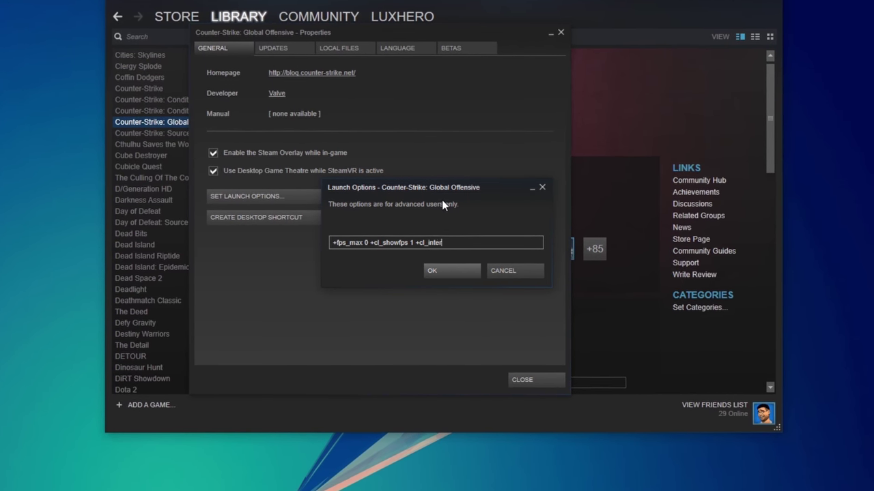
pyautogui.write(' +rate 12800 +cl_updatera')
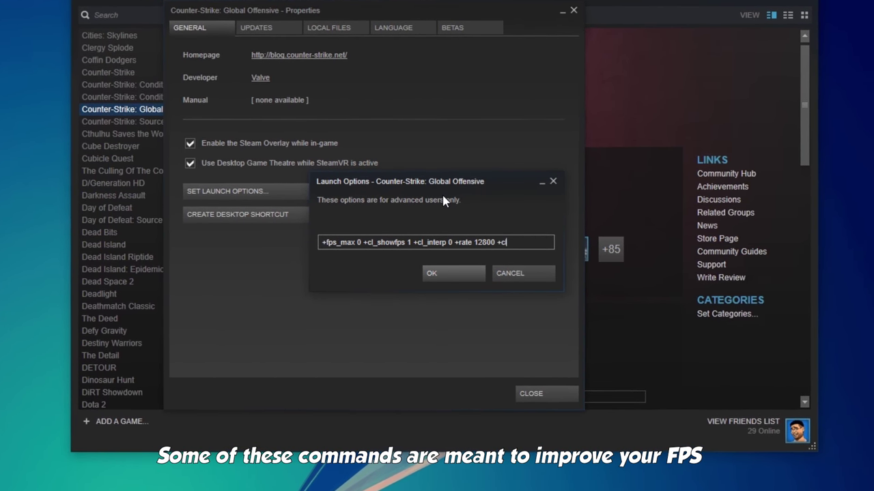
pyautogui.write('te 128 +cl_forcepreload')
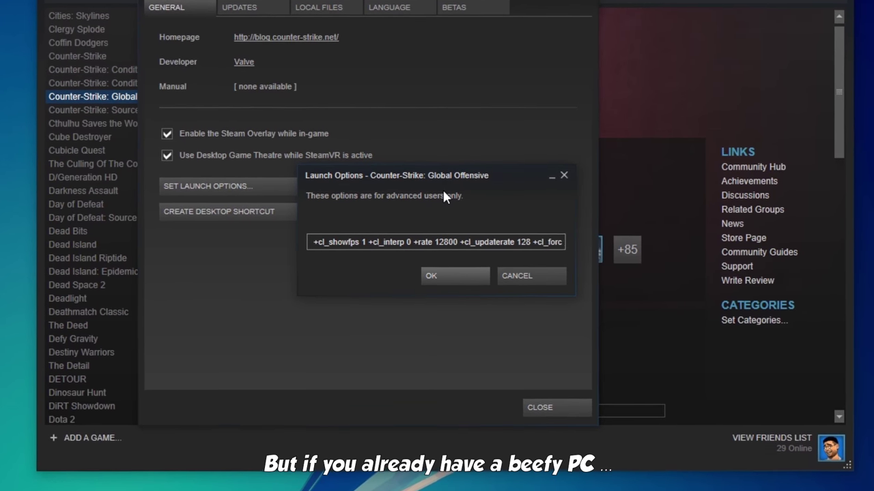
pyautogui.write(' 1 -refresh 144')
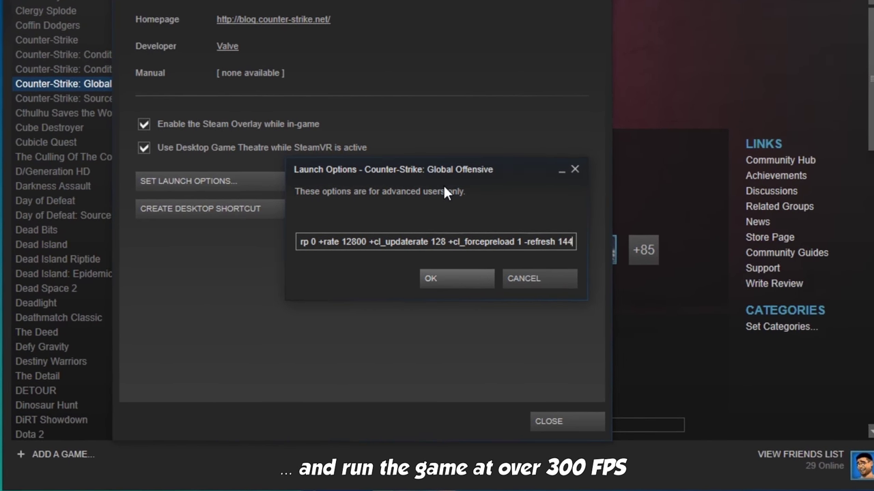
# Step: Append -nojoy -nod3d9ex +high -threads 8 to the launch options, with a minus sign before threads
pyautogui.write(' -nojoy -nod3d9')
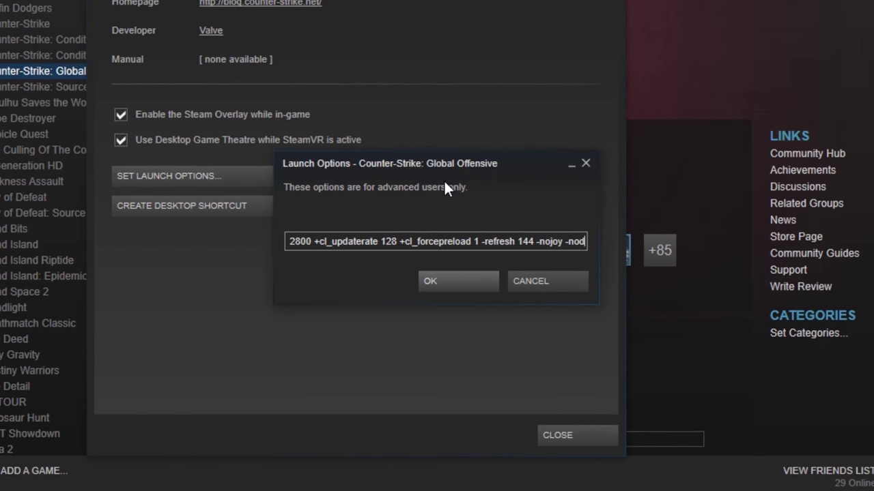
pyautogui.write('ex +high +threads 8')
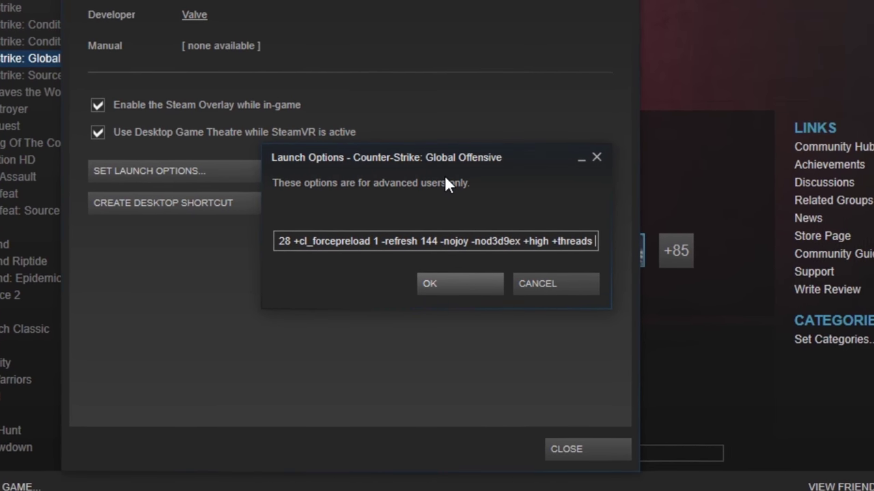
pyautogui.click(546, 241)
pyautogui.press('BackSpace')
pyautogui.write('-')
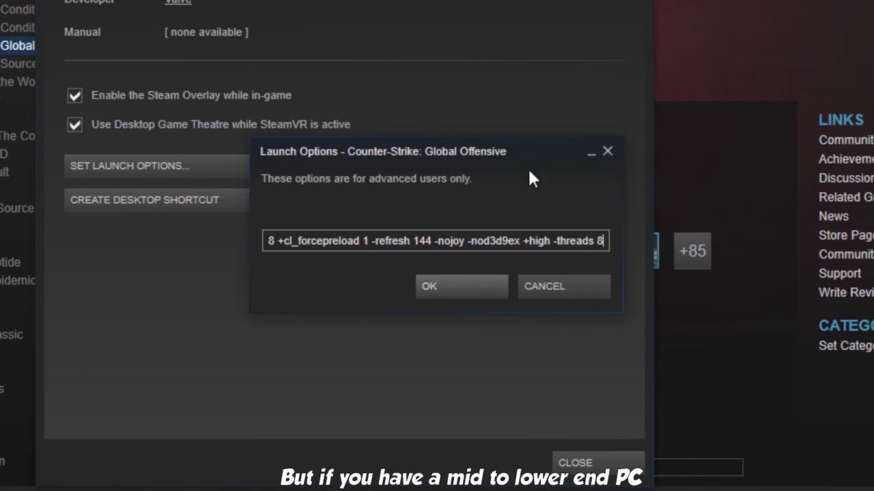
# Step: Append -nvoid -console -fullscreen -lv -language pirate to the launch options and accept them
pyautogui.press('End')
pyautogui.write('-nvoid -console -fullscreen')
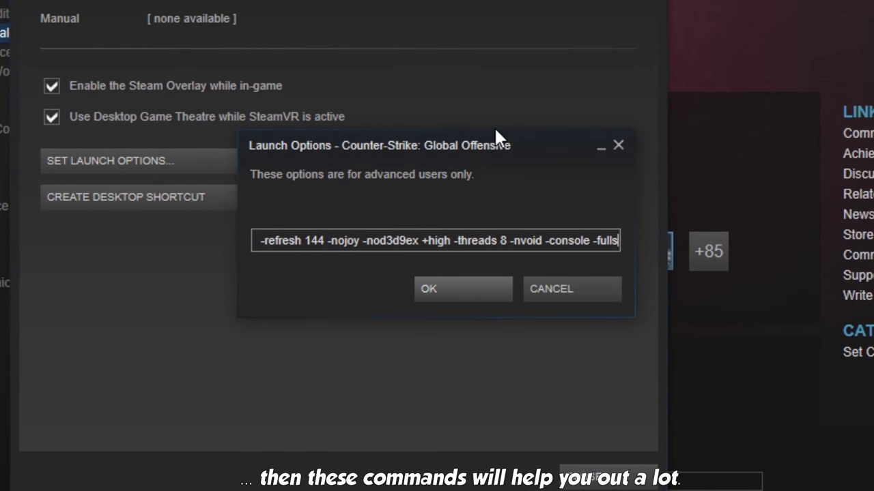
pyautogui.write(' -lv -language pirate')
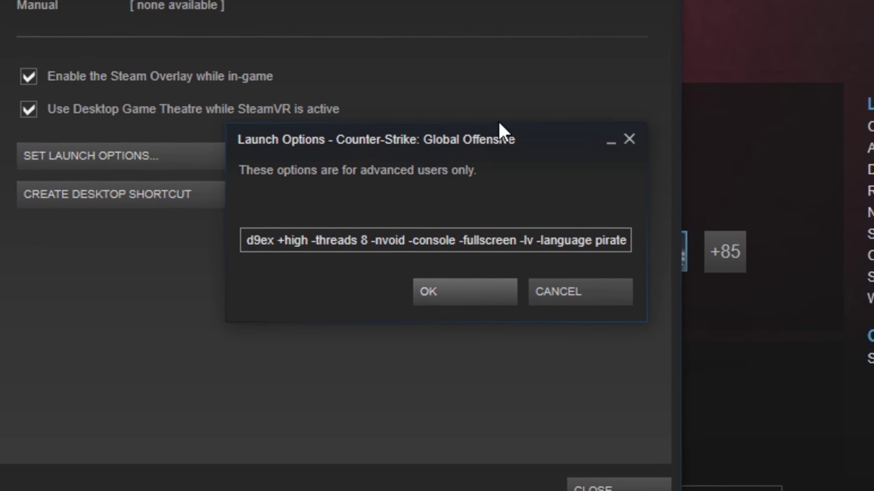
pyautogui.click(454, 291)
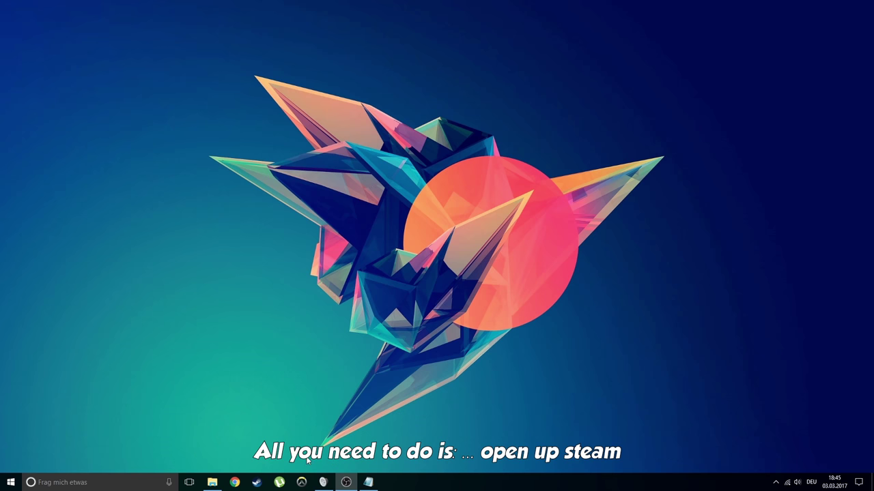
# Step: Switch to Steam and open the properties of Counter-Strike: Global Offensive from the game library
pyautogui.click(258, 482)
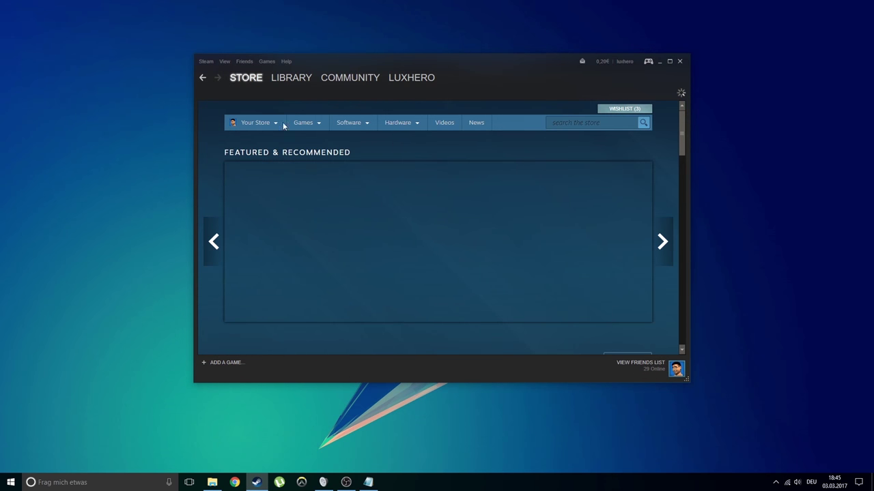
pyautogui.click(290, 90)
pyautogui.scroll(2, 285, 161)
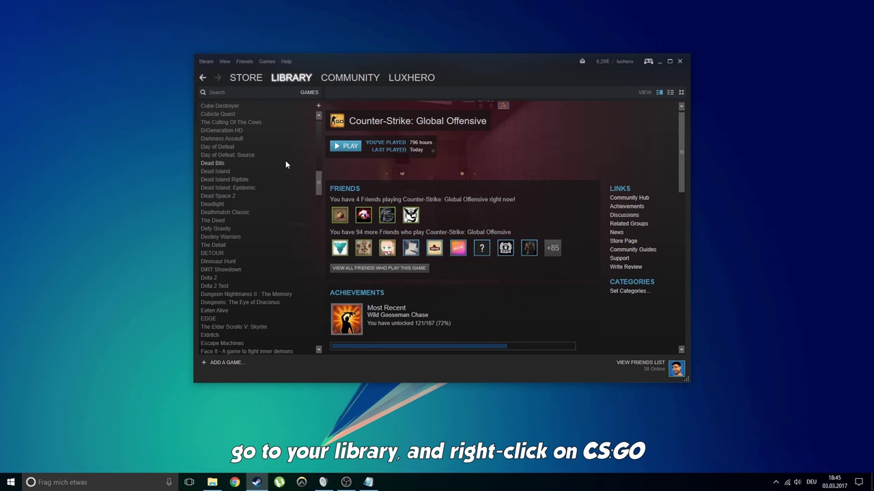
pyautogui.rightClick(260, 157)
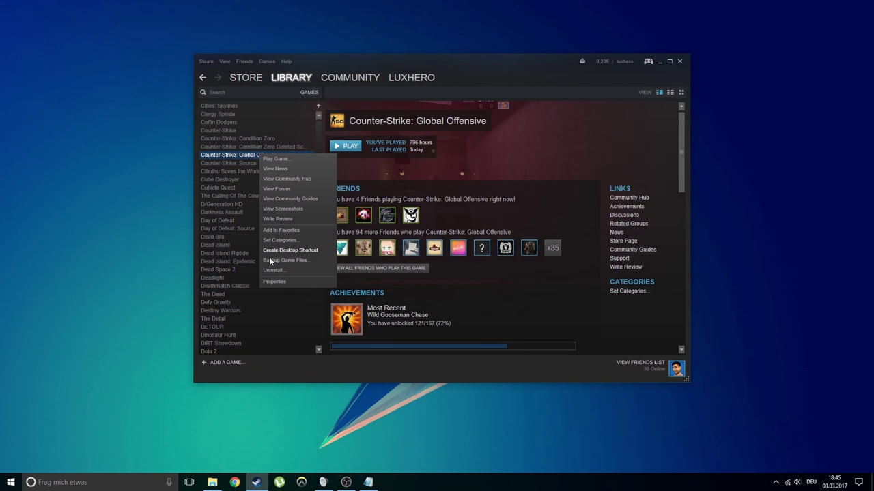
pyautogui.click(279, 284)
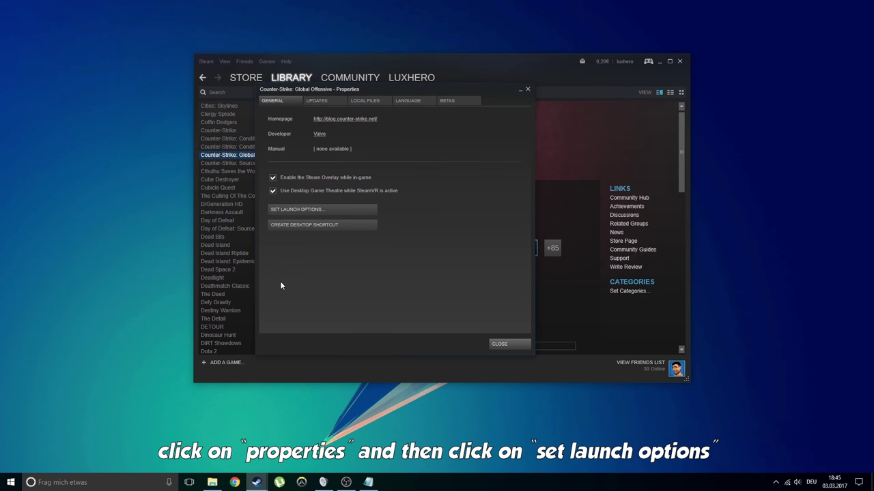
# Step: Replace the existing launch options of Counter-Strike: Global Offensive with +fps_max 0 and accept them
pyautogui.click(310, 210)
pyautogui.hotkey('ctrl', 'a')
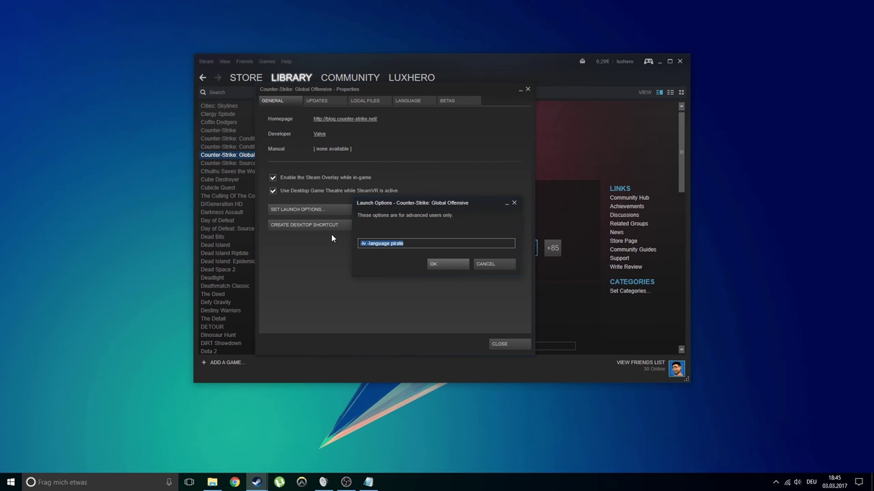
pyautogui.press('BackSpace')
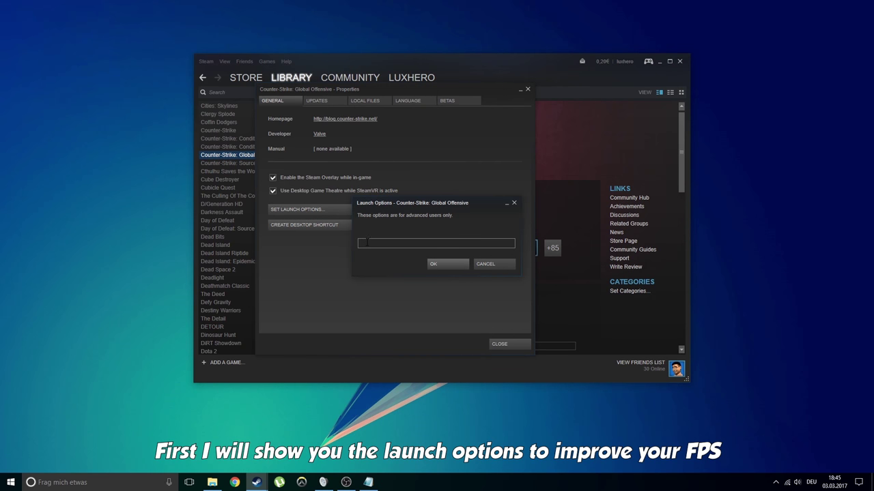
pyautogui.moveTo(354, 218); pyautogui.dragTo(360, 245)
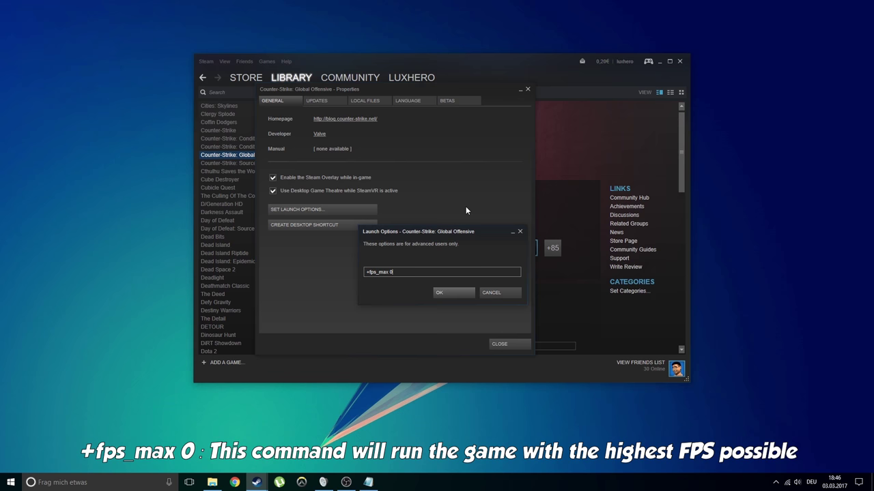
pyautogui.click(442, 293)
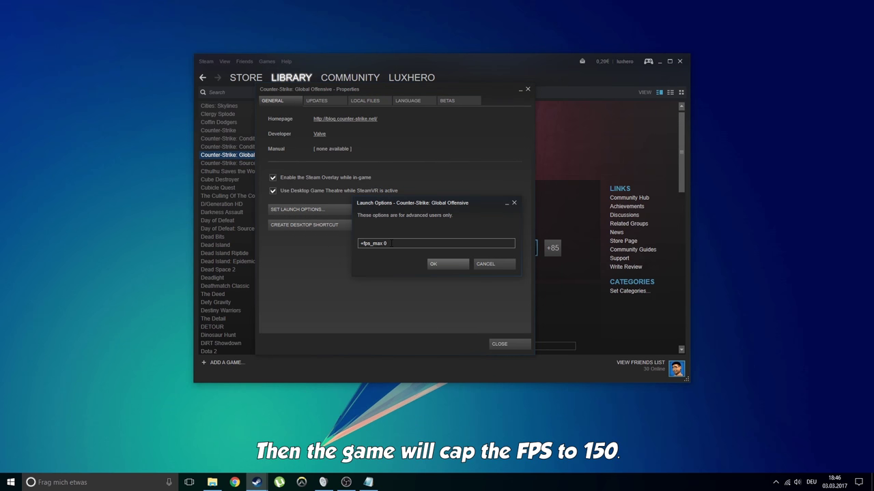
# Step: Append the show-FPS command with the value 1 after +fps_max 0 in the launch options
pyautogui.write('sh')
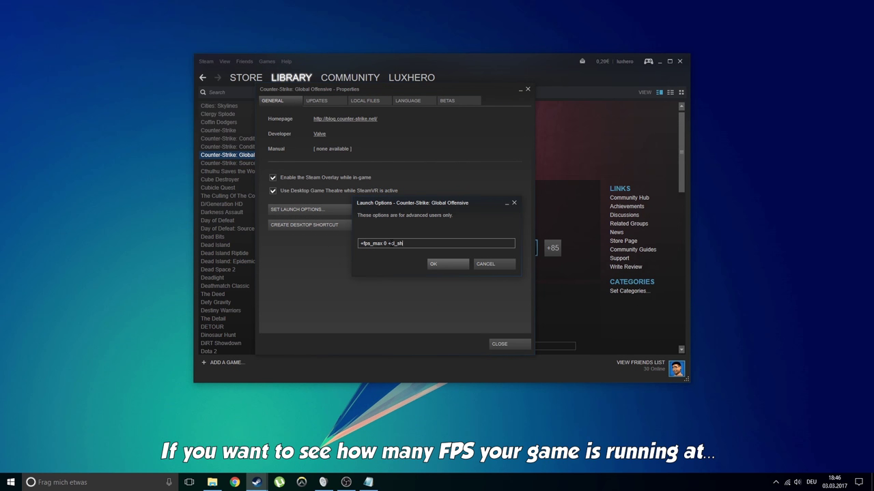
pyautogui.write('owfps')
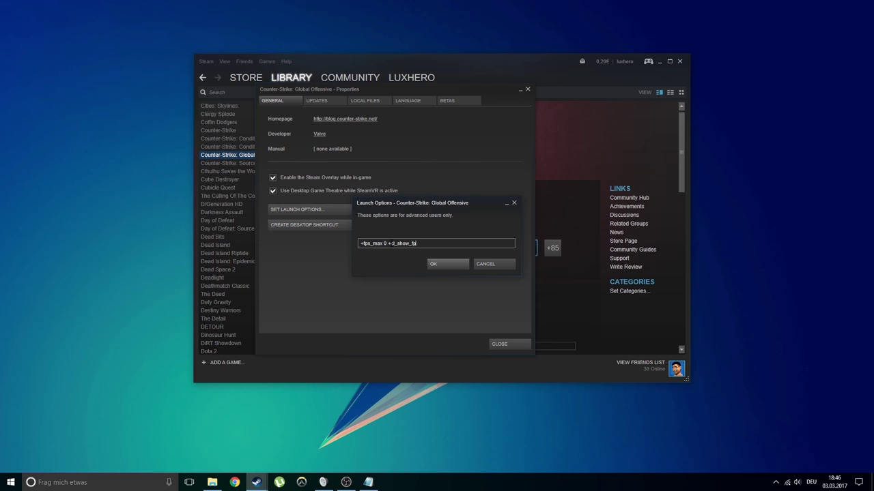
pyautogui.write('1')
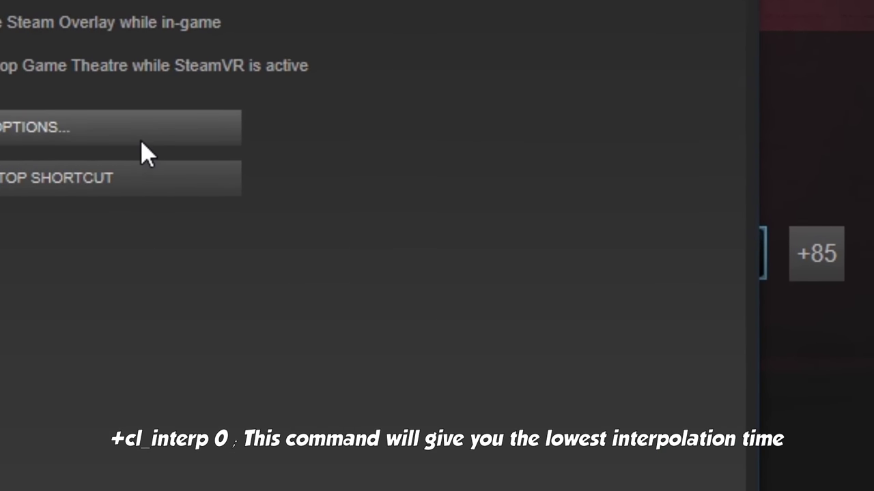
# Step: Set the game's launch options to +cl_interp 0 and accept them
pyautogui.click(223, 162)
pyautogui.write('+c')
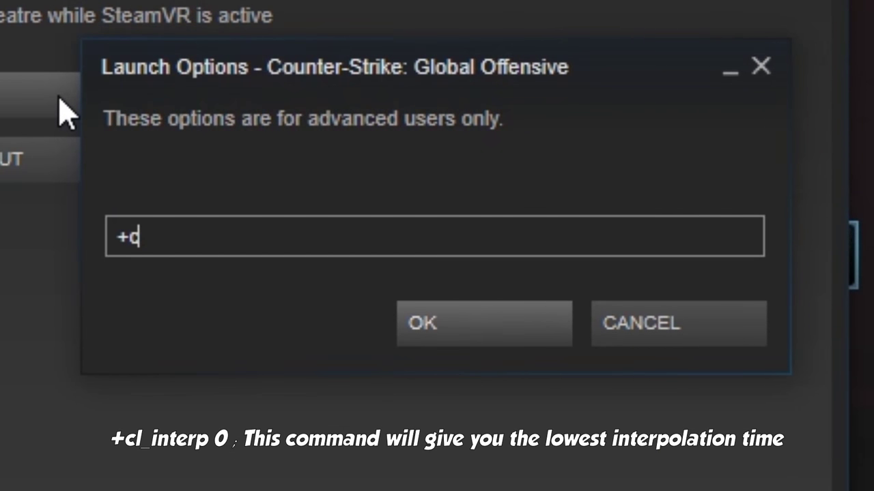
pyautogui.write('l_interp 0')
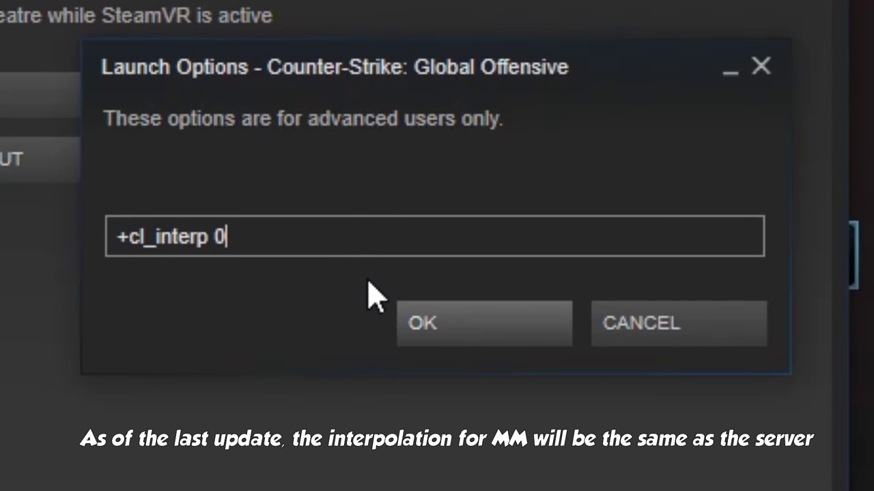
pyautogui.click(427, 327)
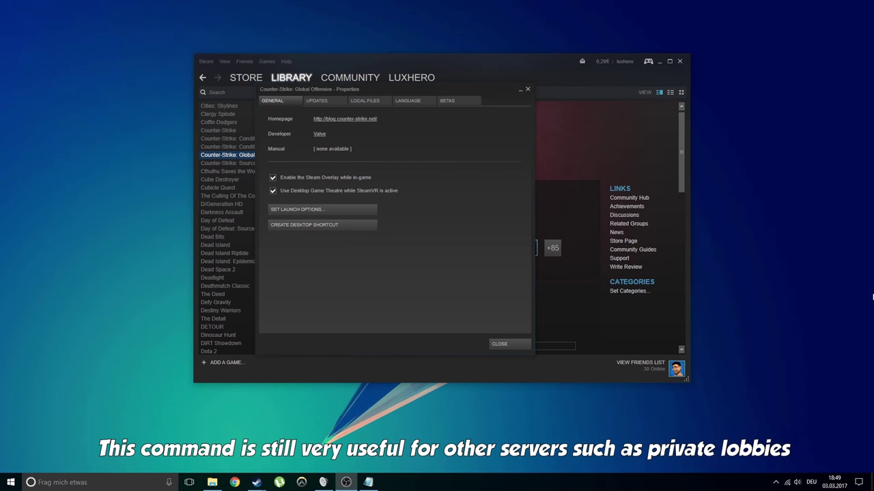
# Step: Open the empty launch options and enter cl_interp_ratio 1
pyautogui.click(332, 206)
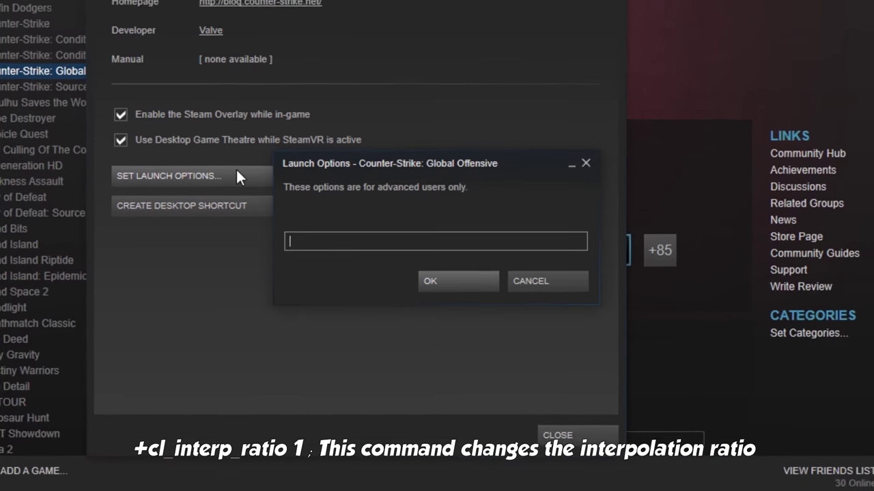
pyautogui.write('cl_interp')
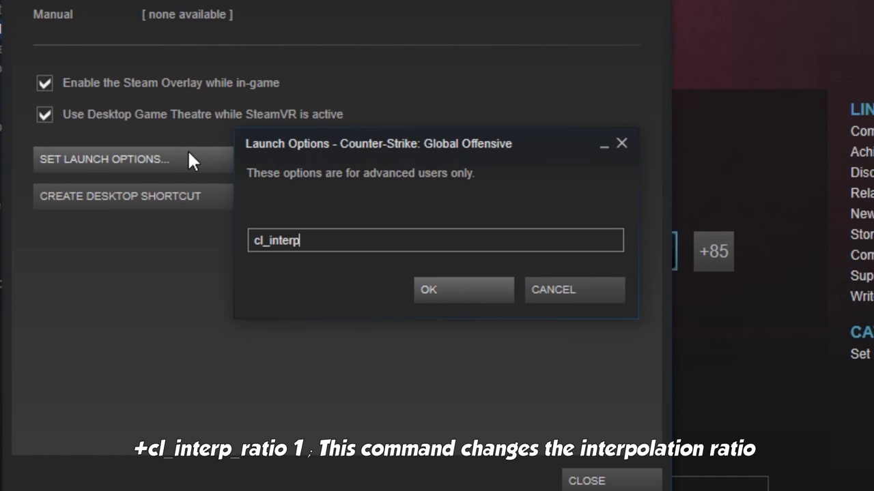
pyautogui.write('_ratio 1')
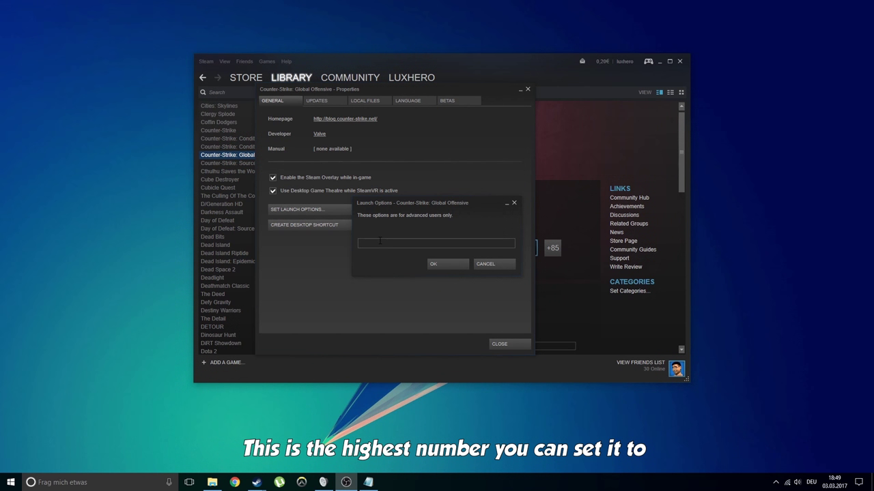
# Step: Enter +rate 12800 +cl_updaterate 128 as the game's launch options
pyautogui.click(379, 241)
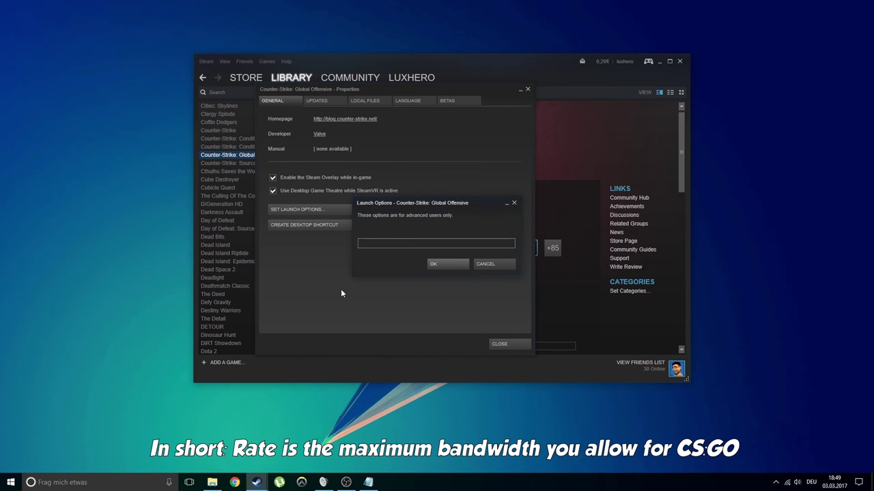
pyautogui.write('+rate 12')
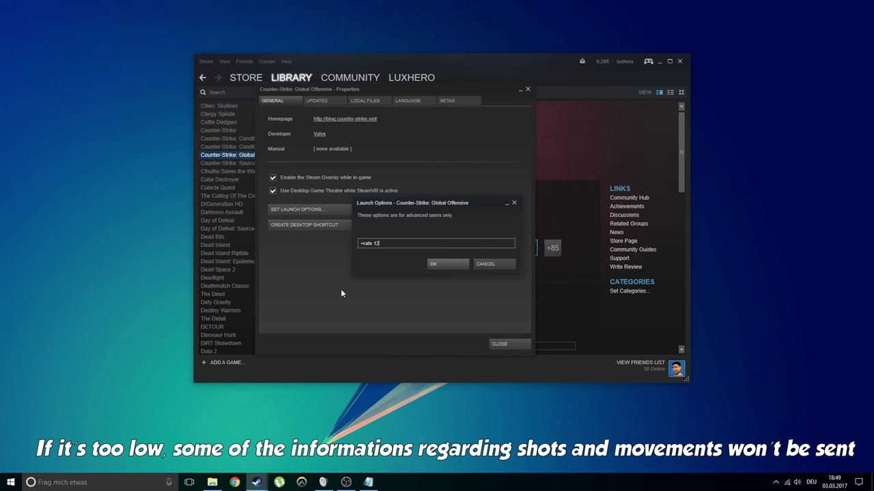
pyautogui.write('800')
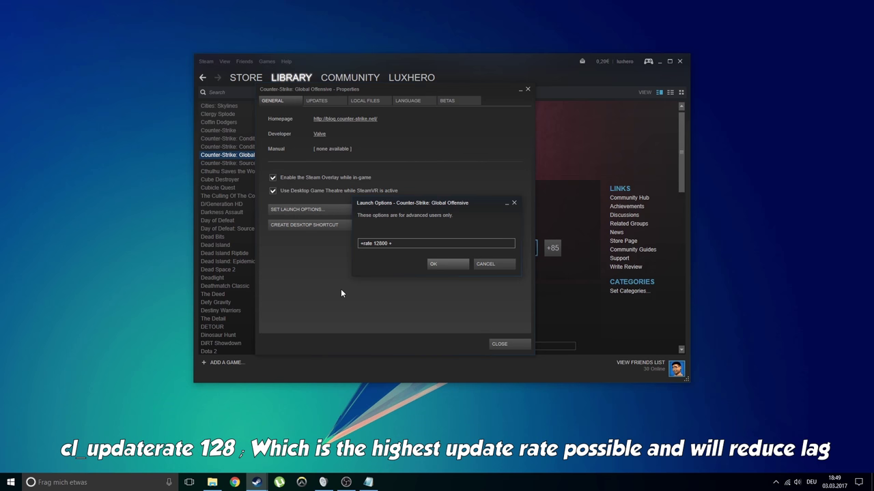
pyautogui.write(' +cl_updaterate')
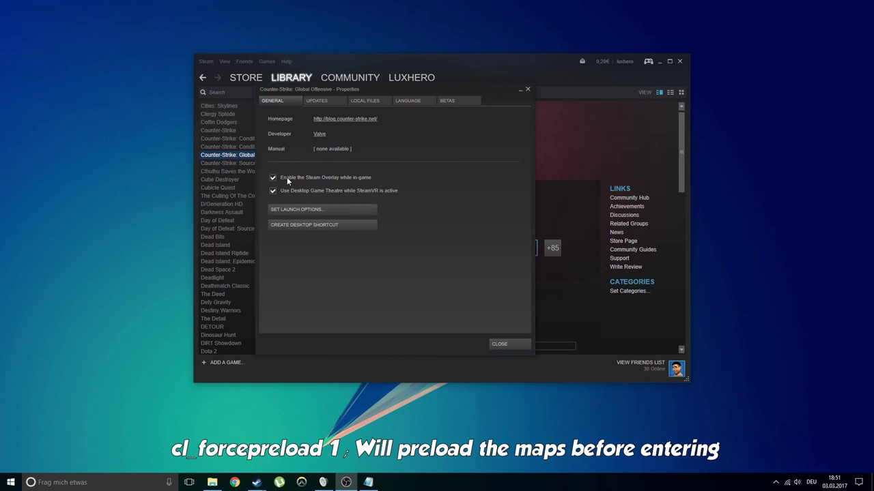
# Step: Open the empty launch options and enter +cl_forcepreload 1 to preload the maps
pyautogui.click(310, 210)
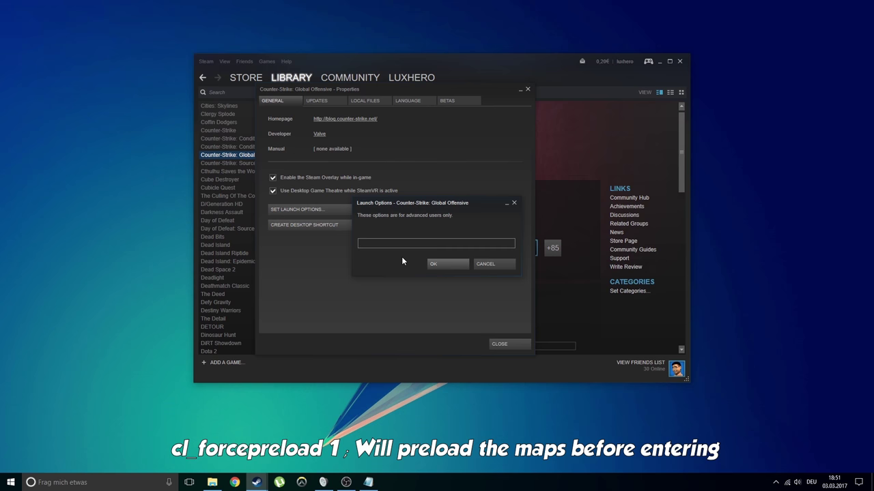
pyautogui.write('+cl_forcep')
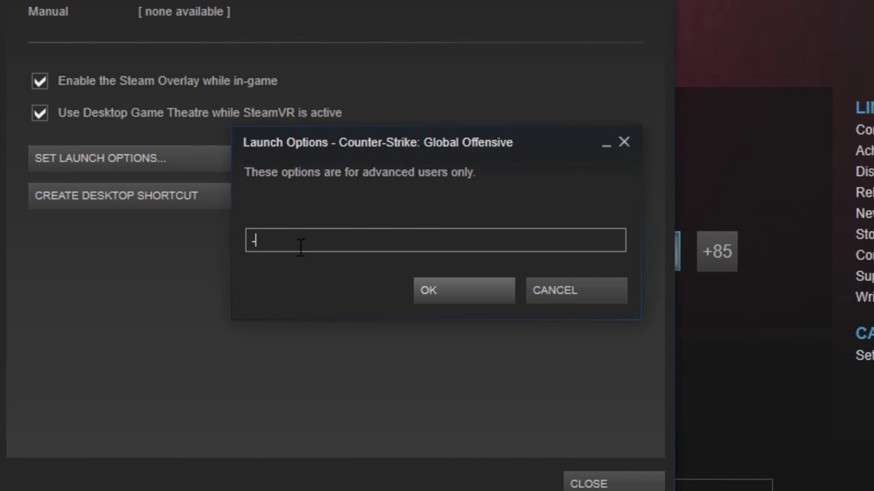
# Step: Enter -refresh 120 as the game's launch option, then change its value to 144
pyautogui.write('refresh 12')
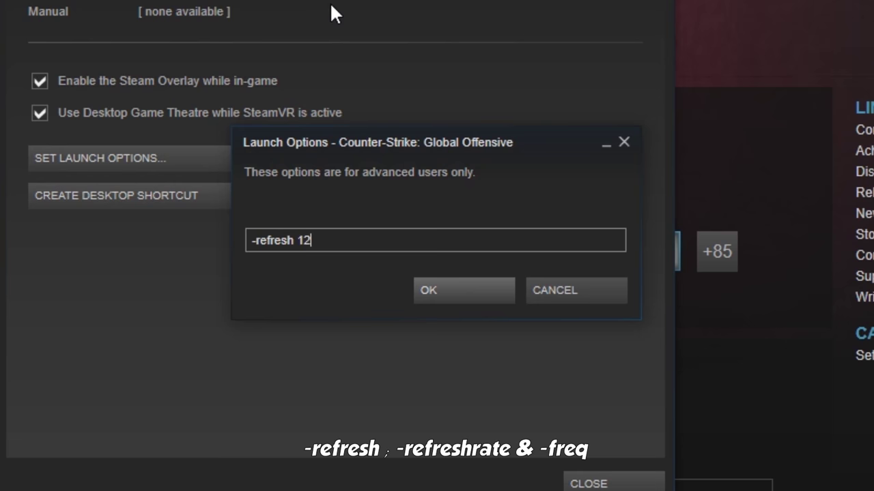
pyautogui.write('0')
pyautogui.press('BackSpace')
pyautogui.press('BackSpace')
pyautogui.write('44')
# Step: Change the launch option to -refreshrate 120 and accept it
pyautogui.press('BackSpace')
pyautogui.press('BackSpace')
pyautogui.press('BackSpace')
pyautogui.press('BackSpace')
pyautogui.write('rate')
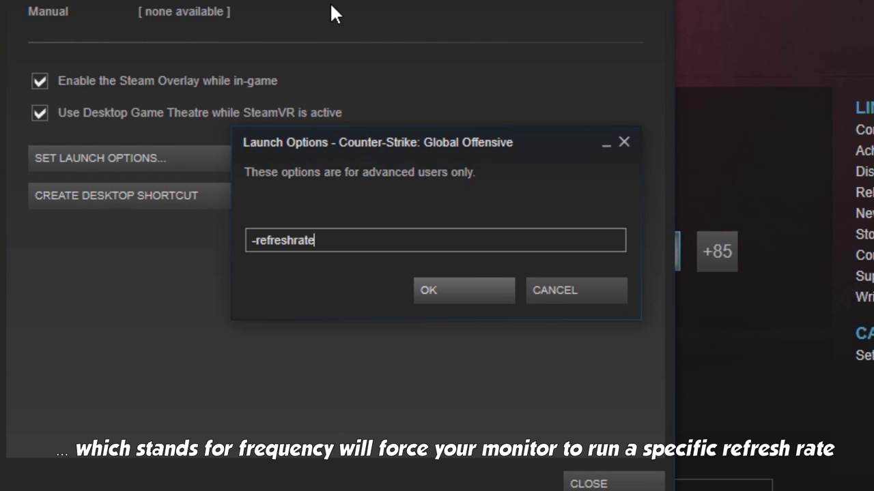
pyautogui.write(' 120')
pyautogui.press('Return')
# Step: Reopen the launch options and replace the refresh rate option with -freq 144
pyautogui.click(200, 158)
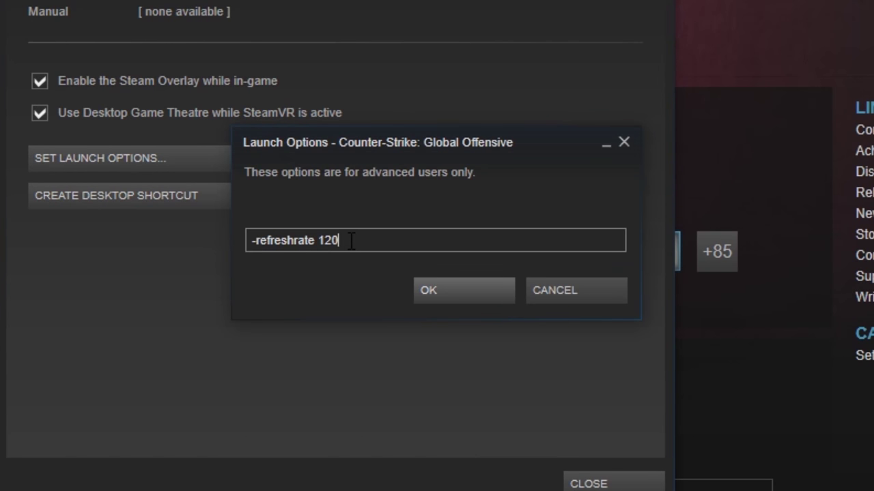
pyautogui.moveTo(340, 240); pyautogui.dragTo(257, 242)
pyautogui.press('BackSpace')
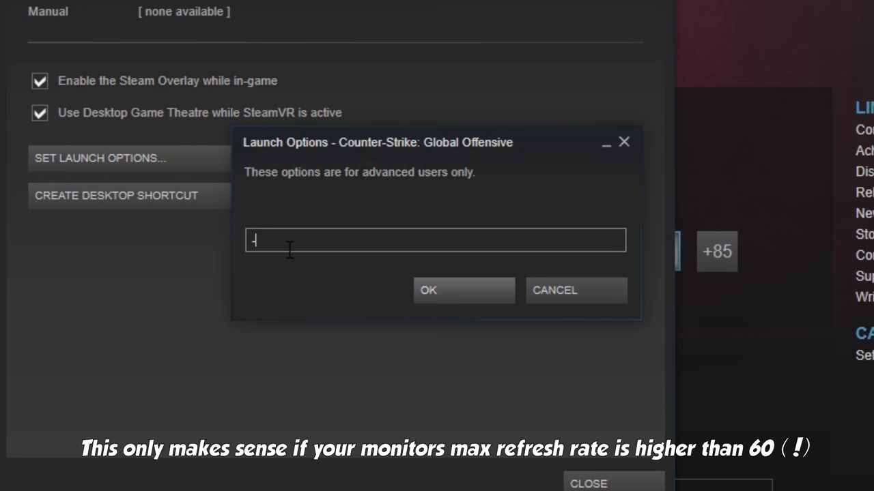
pyautogui.write('freq 144')
# Step: Clear the -freq 144 option completely and accept the empty launch options
pyautogui.press('BackSpace')
pyautogui.press('BackSpace')
pyautogui.press('BackSpace')
pyautogui.press('BackSpace')
pyautogui.press('BackSpace')
pyautogui.press('BackSpace')
pyautogui.press('BackSpace')
pyautogui.press('BackSpace')
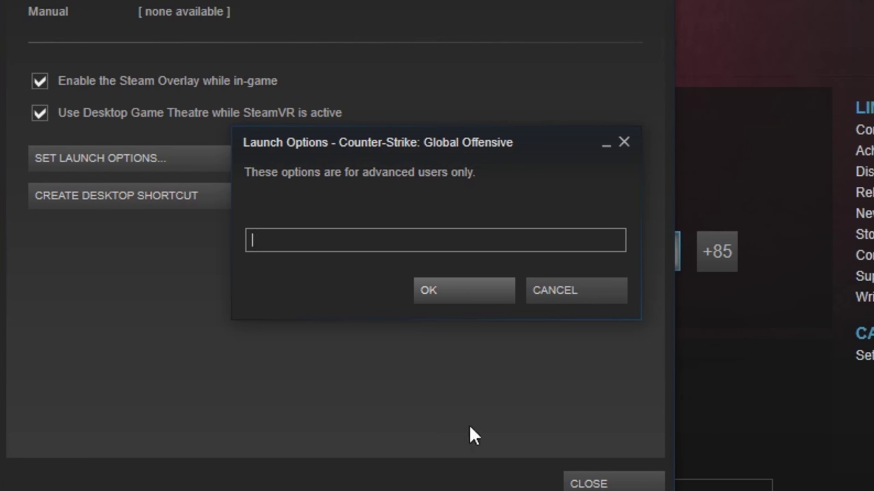
pyautogui.click(464, 286)
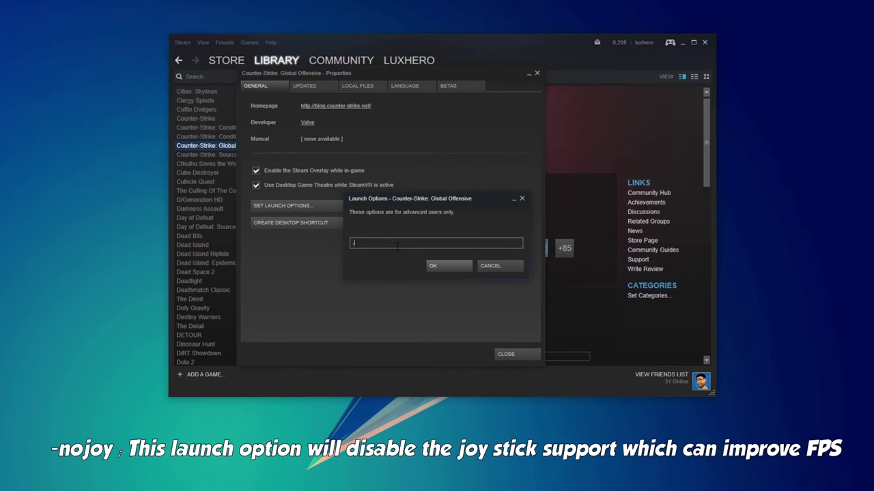
# Step: Enter -nojoy -nod3d9ex -high as the game's launch options
pyautogui.write('nojoy')
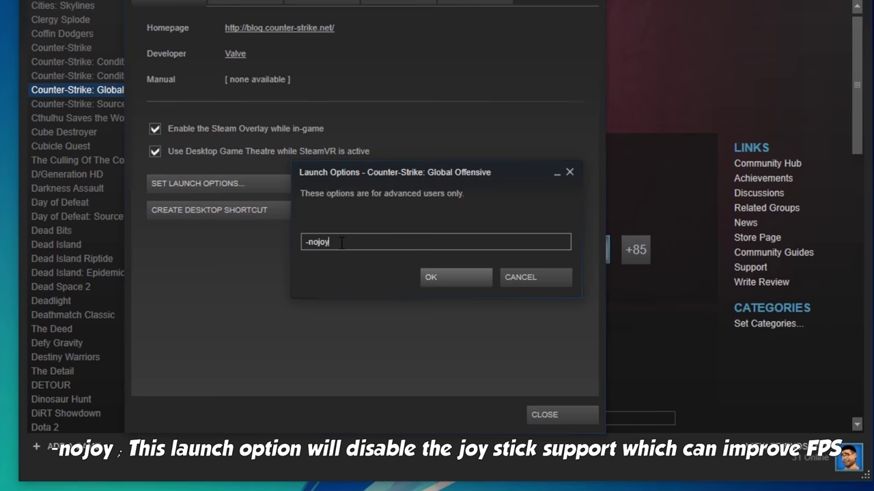
pyautogui.write(' -')
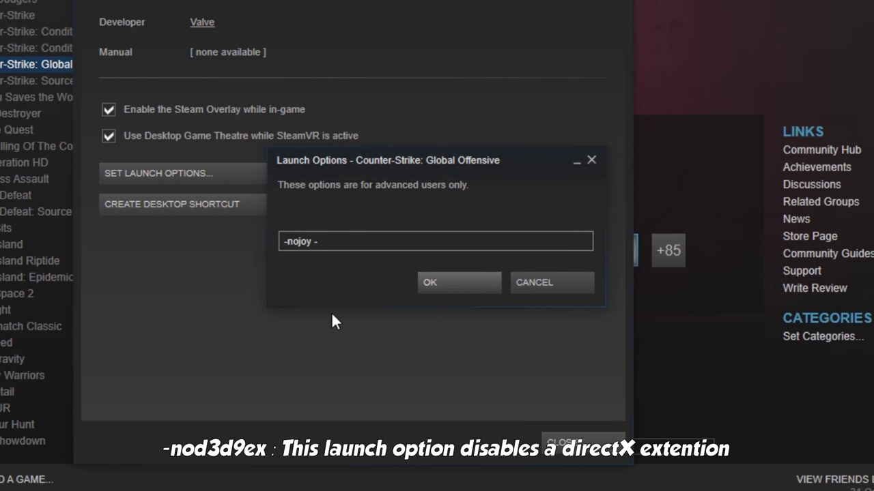
pyautogui.write('nod3d9ex')
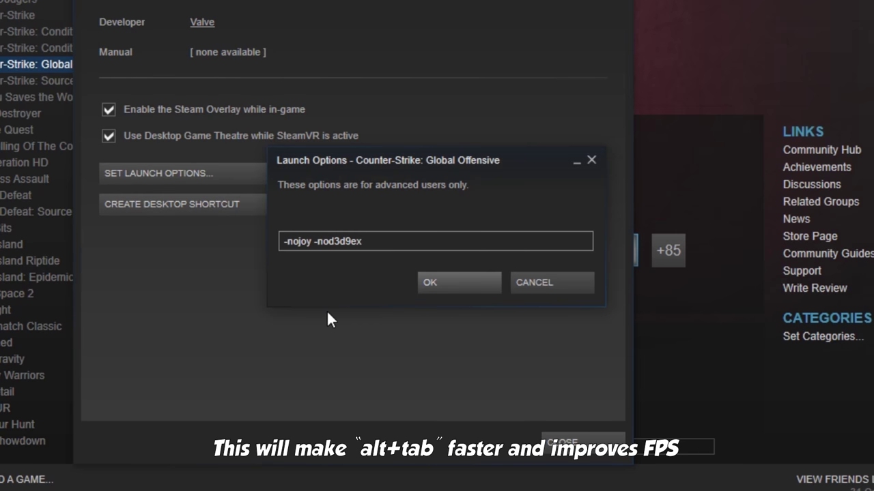
pyautogui.write('-hi')
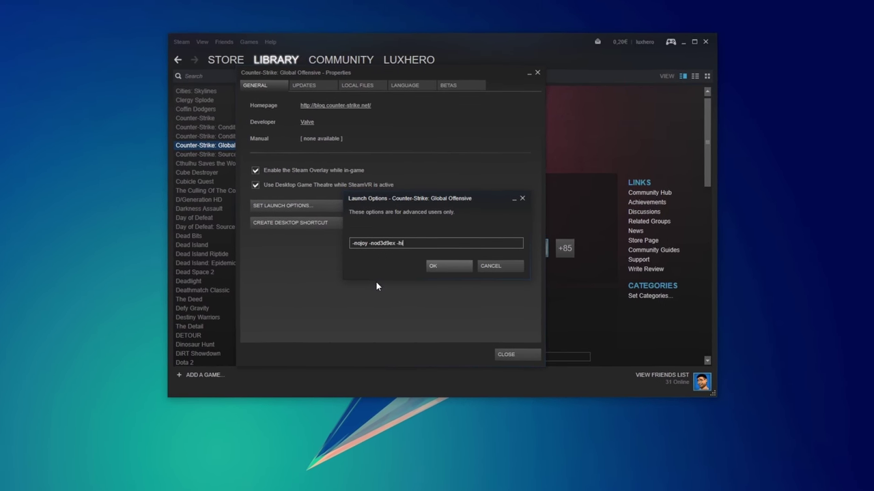
pyautogui.write('gh')
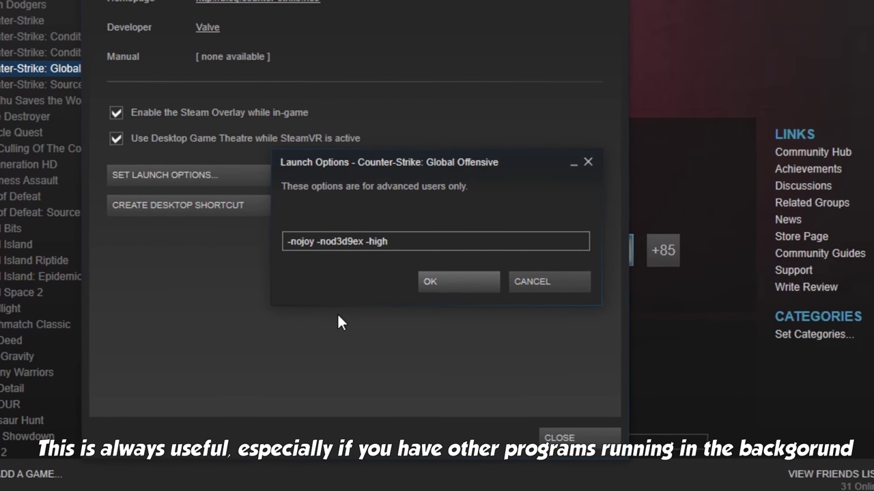
# Step: Append -threads 4 with the note "(as many as you have" to the launch options and accept them
pyautogui.write('-')
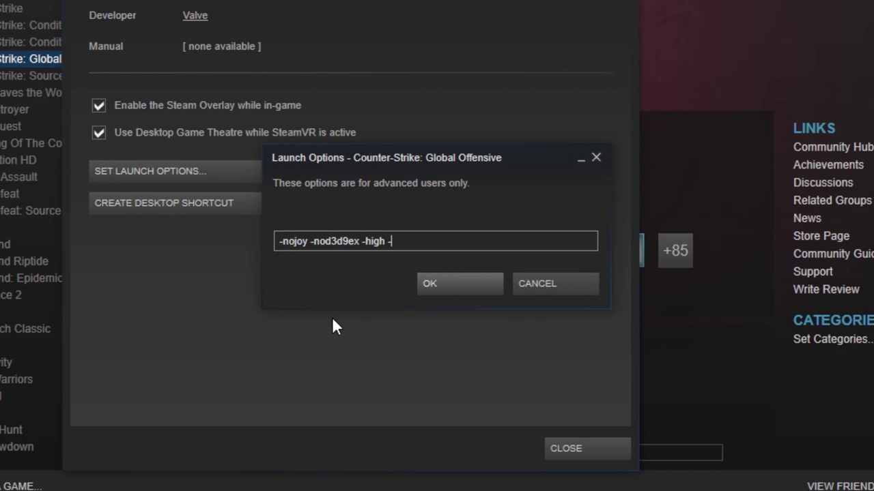
pyautogui.write('threads')
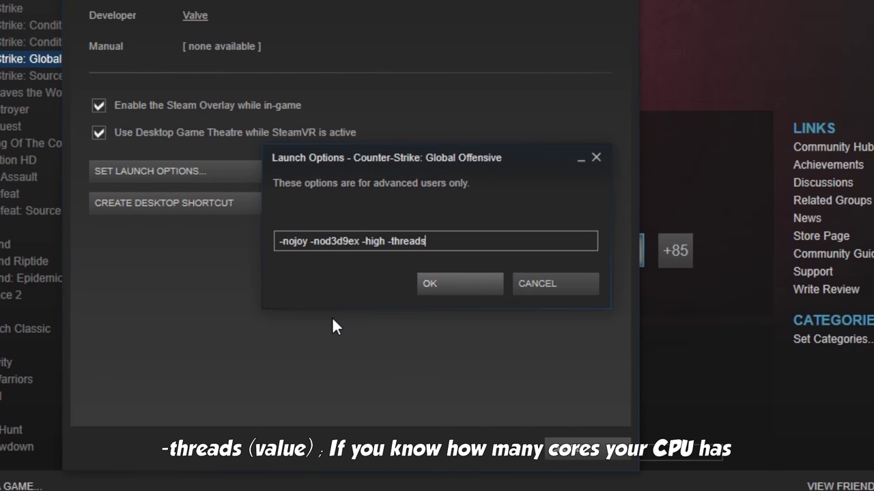
pyautogui.write(' 8')
pyautogui.press('BackSpace')
pyautogui.write('4')
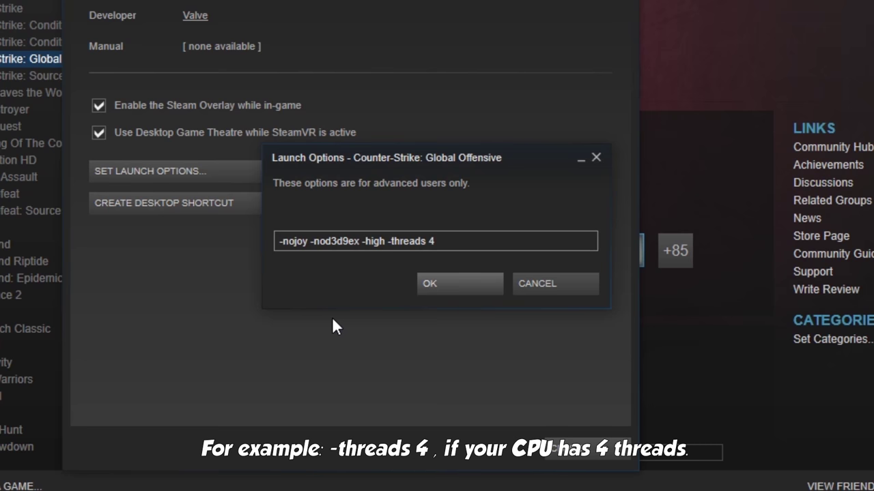
pyautogui.write(' (as many as you h')
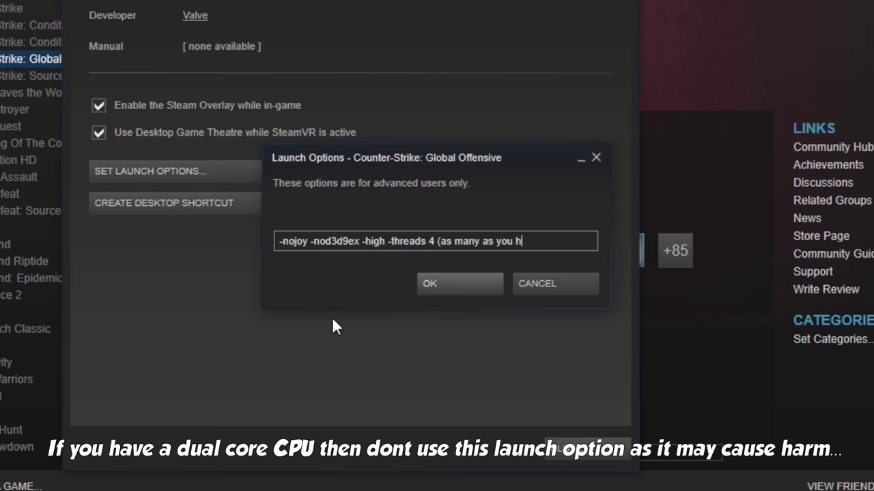
pyautogui.write('ave')
pyautogui.click(454, 283)
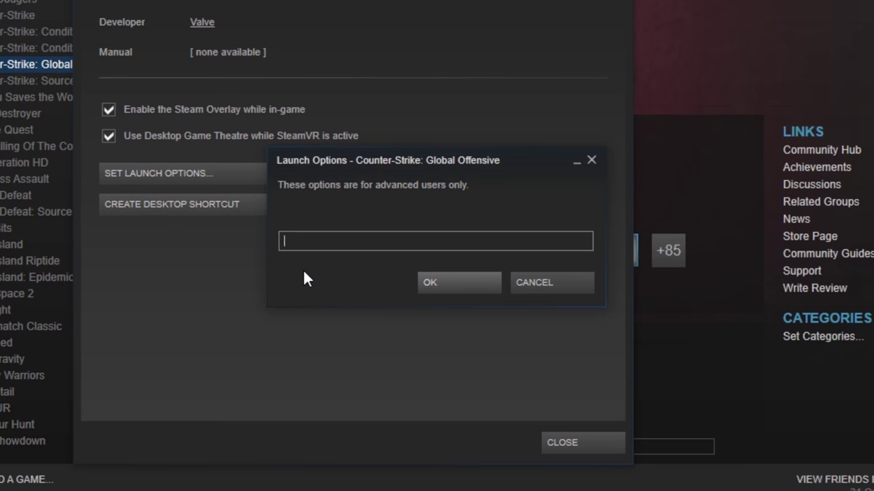
# Step: Enter -nvoid -console in the empty launch options to skip the intro and open the developer console at startup
pyautogui.write('-n')
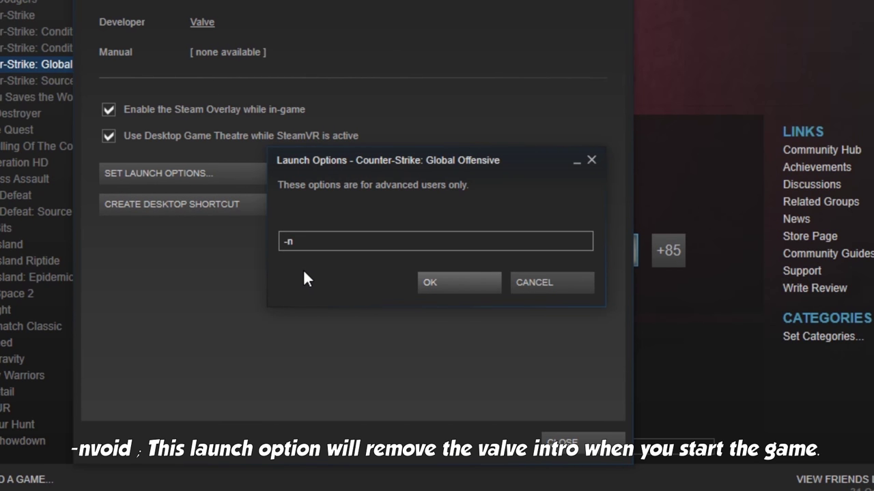
pyautogui.write('void')
pyautogui.write('-')
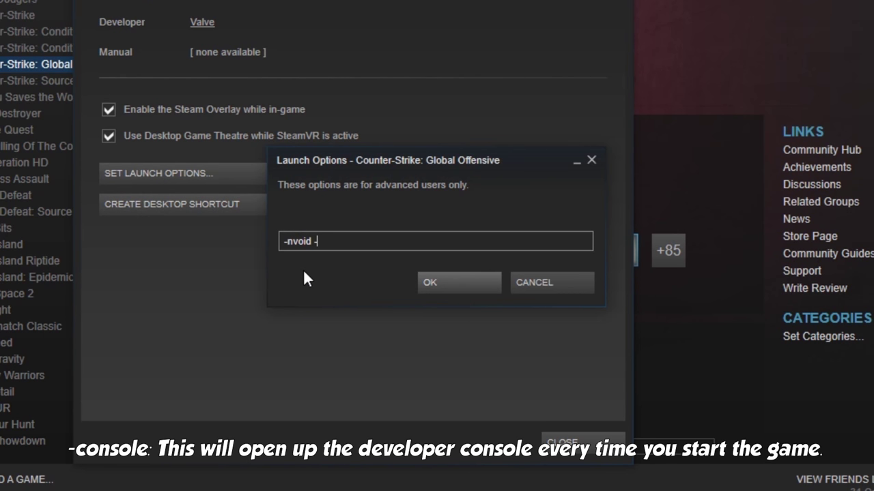
pyautogui.write('console')
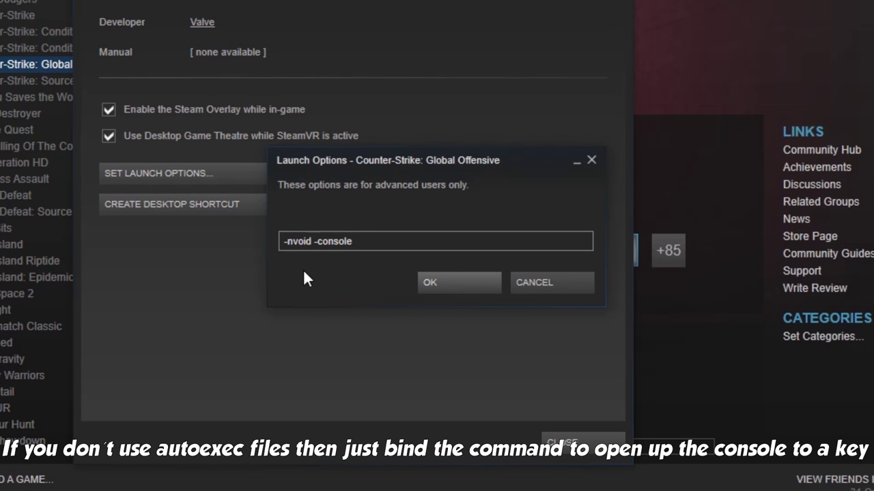
# Step: Append -full to the launch options and extend it to -fullscreen to force fullscreen mode
pyautogui.write('-')
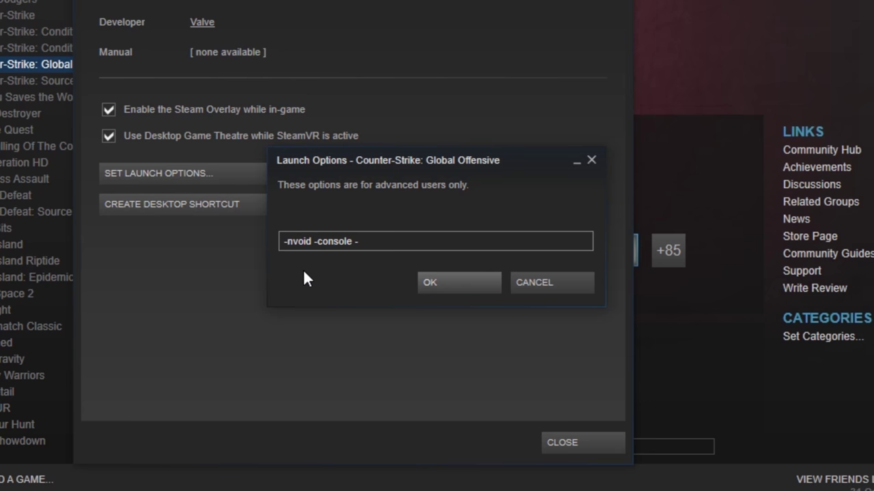
pyautogui.write('full')
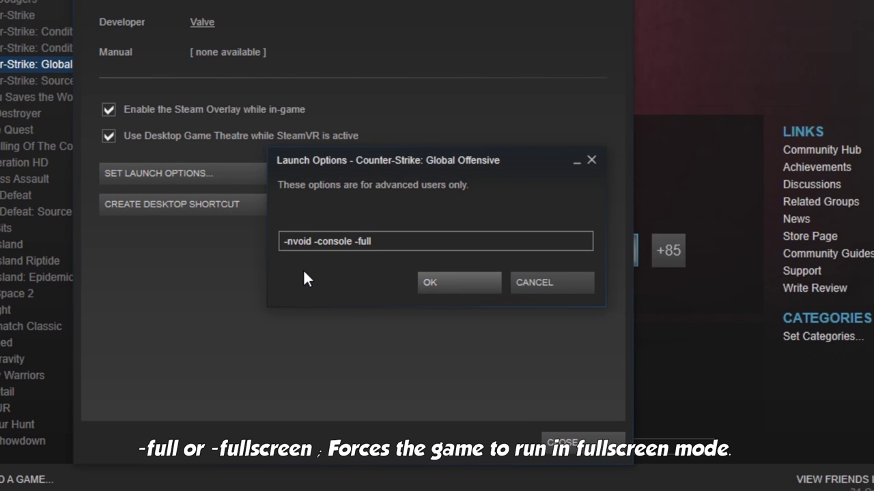
pyautogui.press('BackSpace')
pyautogui.write('screen')
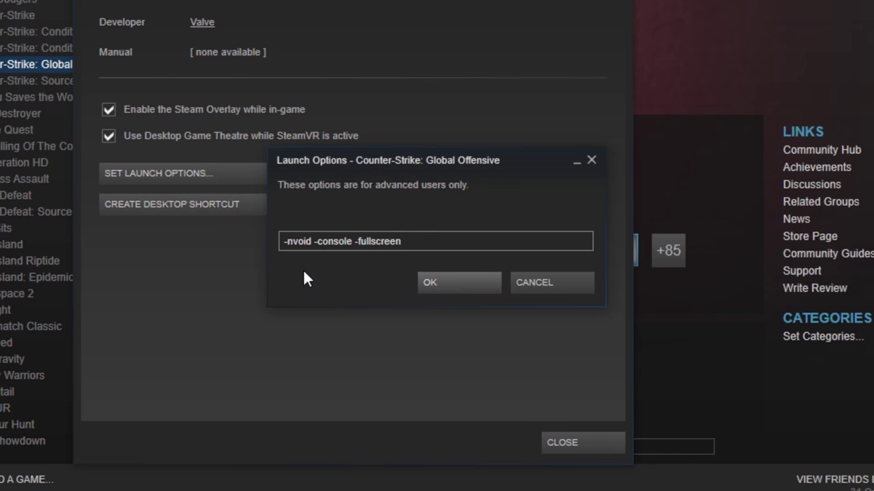
# Step: Remove the word "screen" from the end of the -fullscreen option
pyautogui.press('BackSpace')
pyautogui.press('BackSpace')
pyautogui.press('BackSpace')
pyautogui.press('BackSpace')
pyautogui.press('BackSpace')
pyautogui.press('BackSpace')
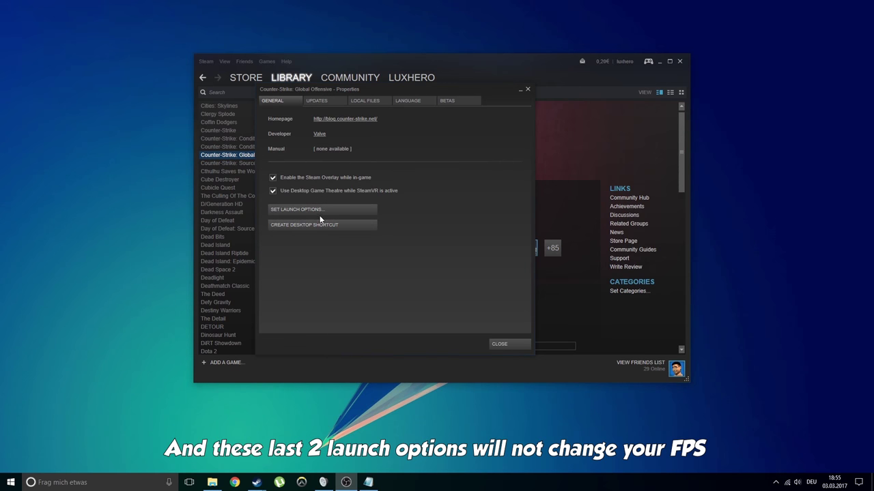
# Step: Open the game's empty launch options and enter -lv for low violence
pyautogui.click(331, 210)
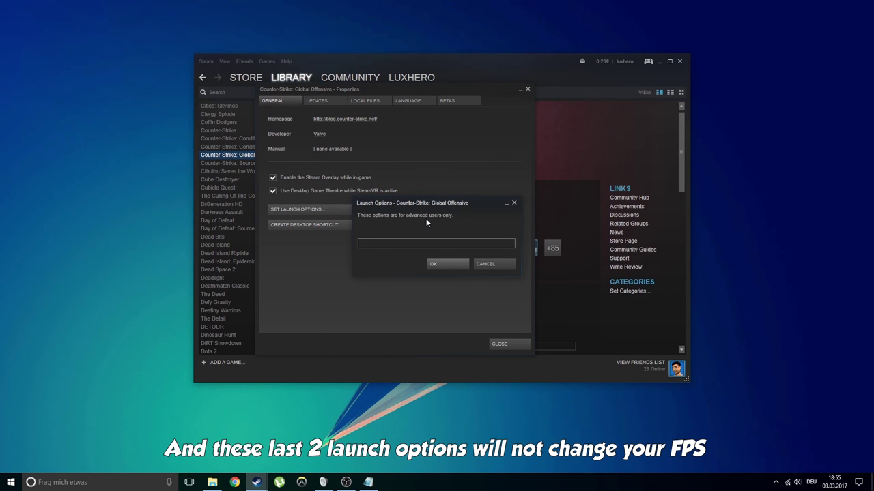
pyautogui.write('-lv')
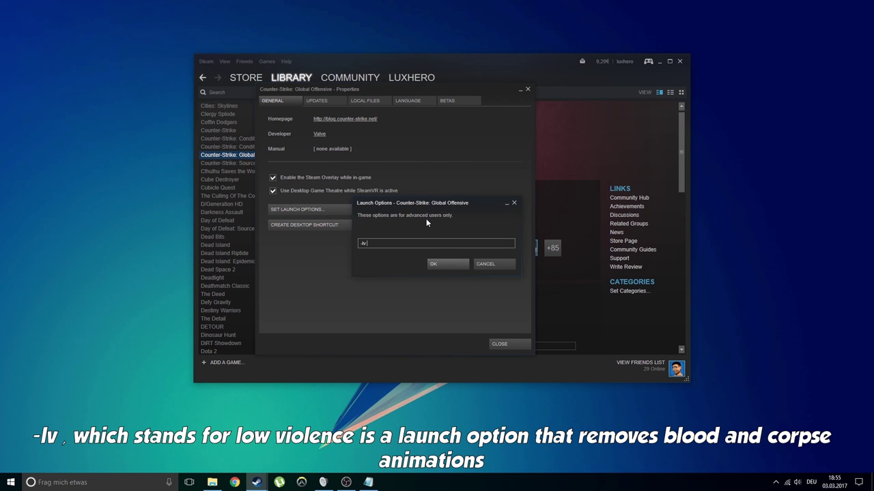
pyautogui.write('-lanm')
pyautogui.press('BackSpace')
pyautogui.press('BackSpace')
pyautogui.press('BackSpace')
pyautogui.press('BackSpace')
pyautogui.press('BackSpace')
pyautogui.press('BackSpace')
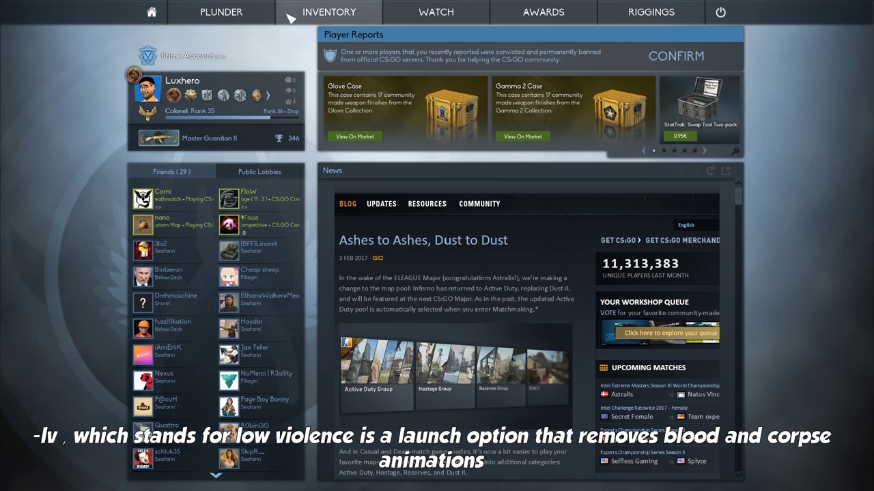
# Step: Switch to Counter-Strike: Global Offensive, look through its pirate-language Plunder and Riggings entries, and open the Keyboard / Mouse settings
pyautogui.moveTo(259, 16)
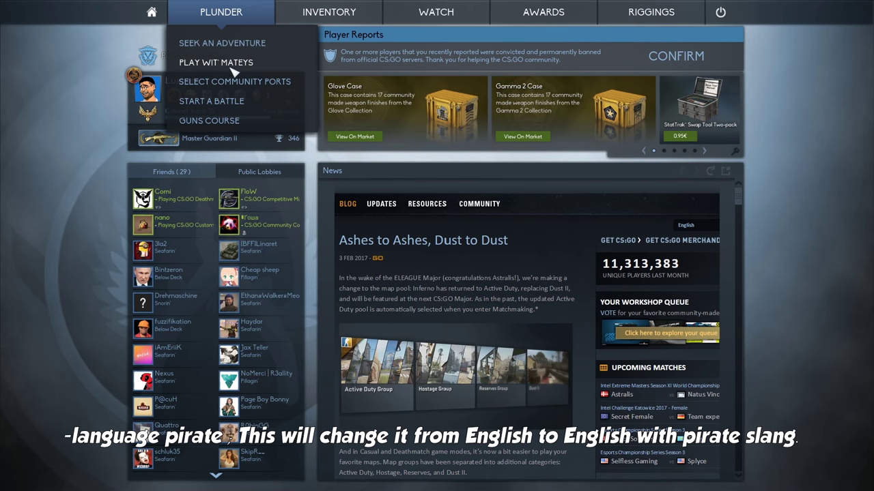
pyautogui.moveTo(653, 14)
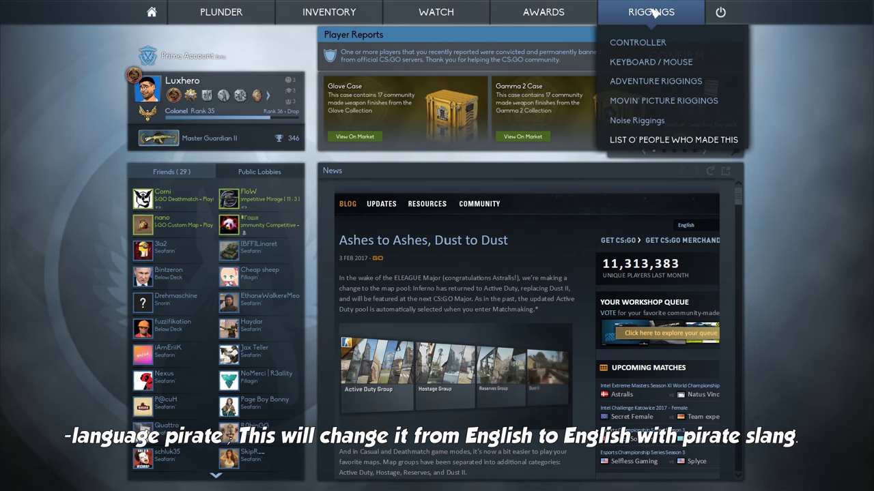
pyautogui.click(652, 62)
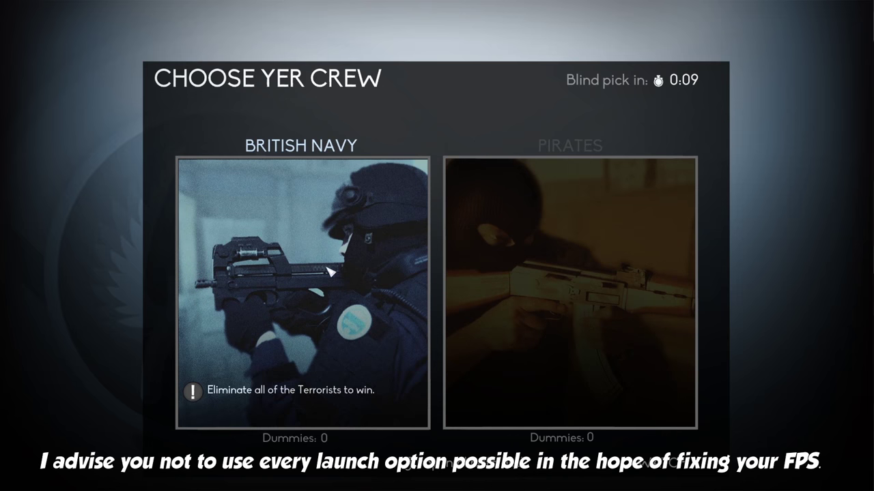
# Step: Join the Pirates in the crew selection, then reopen it and choose the British Navy
pyautogui.click(484, 267)
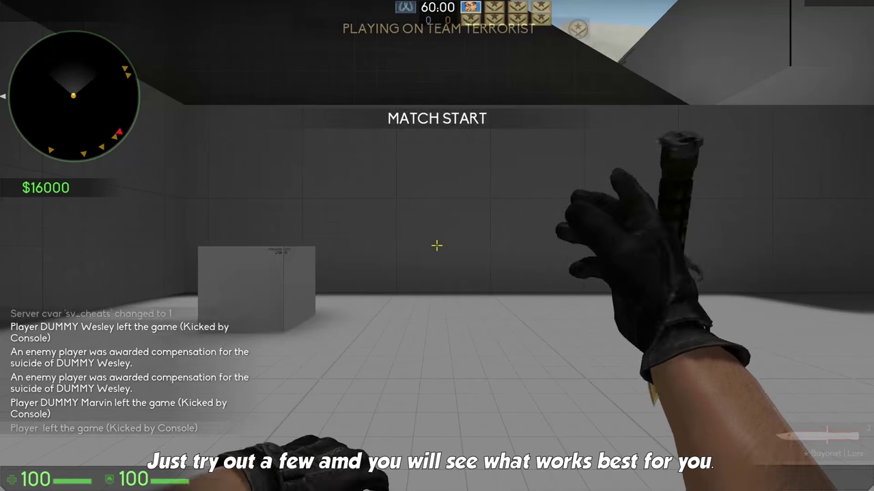
pyautogui.press('m')
pyautogui.click(307, 255)
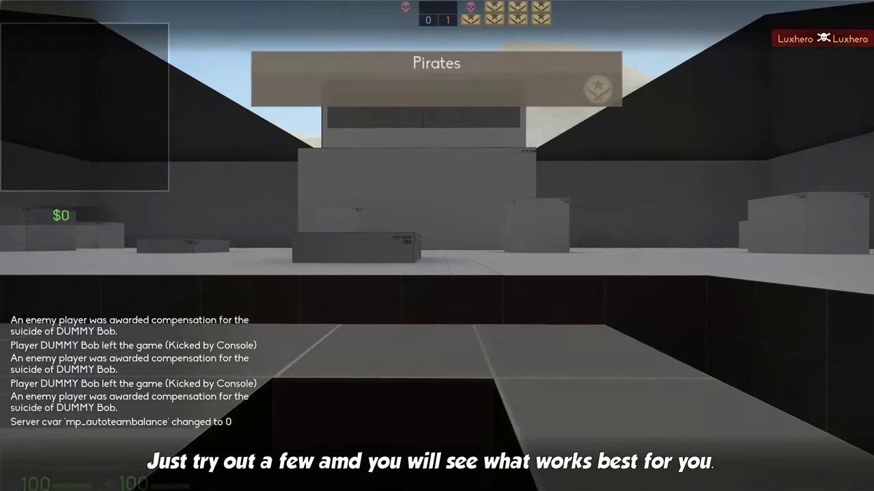